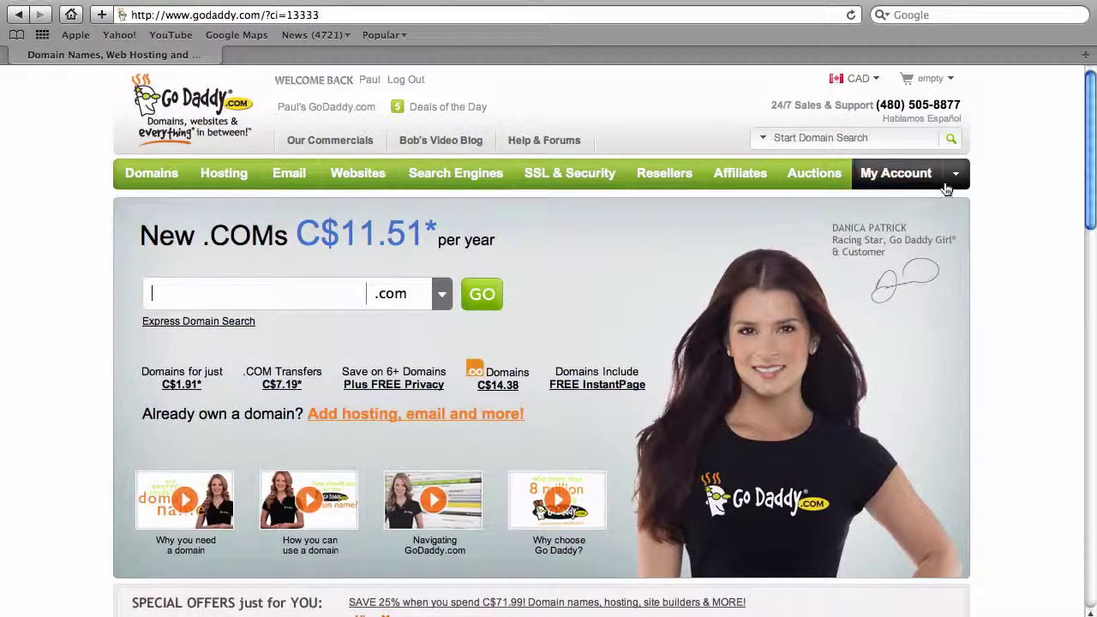
Go to My Account > My Products and open the RAGESW.ORG domain details
{"action": "left_click", "coordinate": [948, 183]}
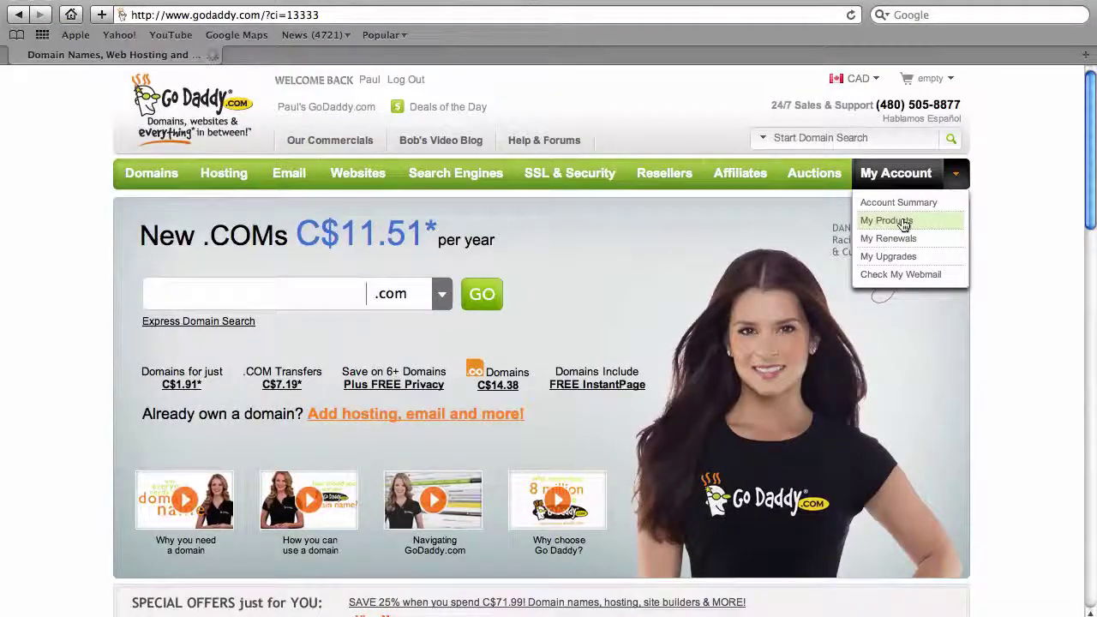
{"action": "left_click", "coordinate": [901, 221]}
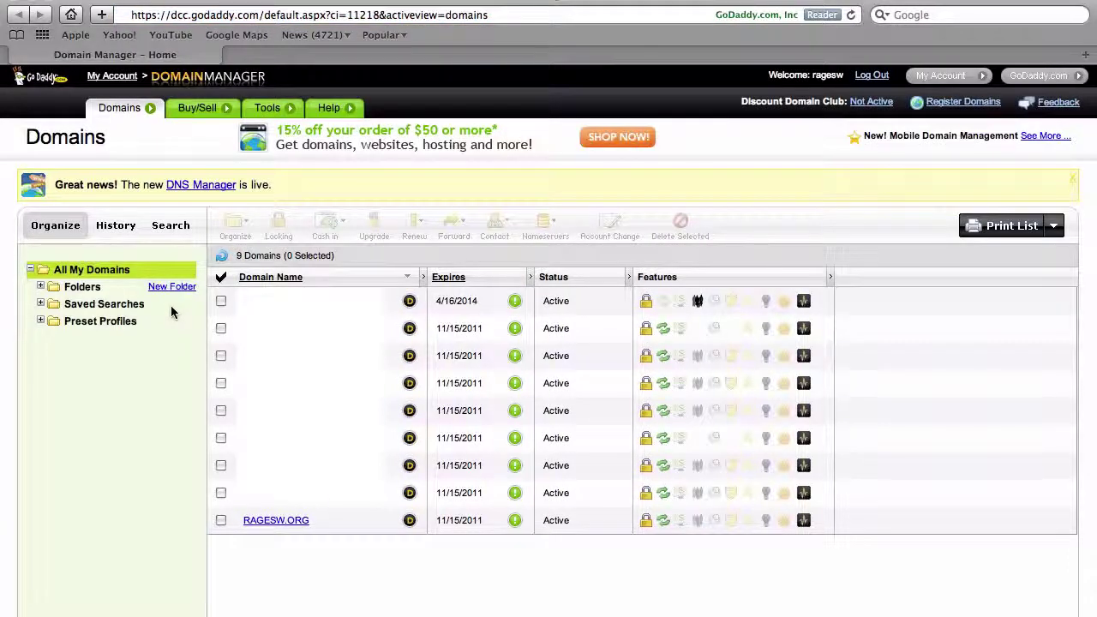
{"action": "left_click", "coordinate": [270, 520]}
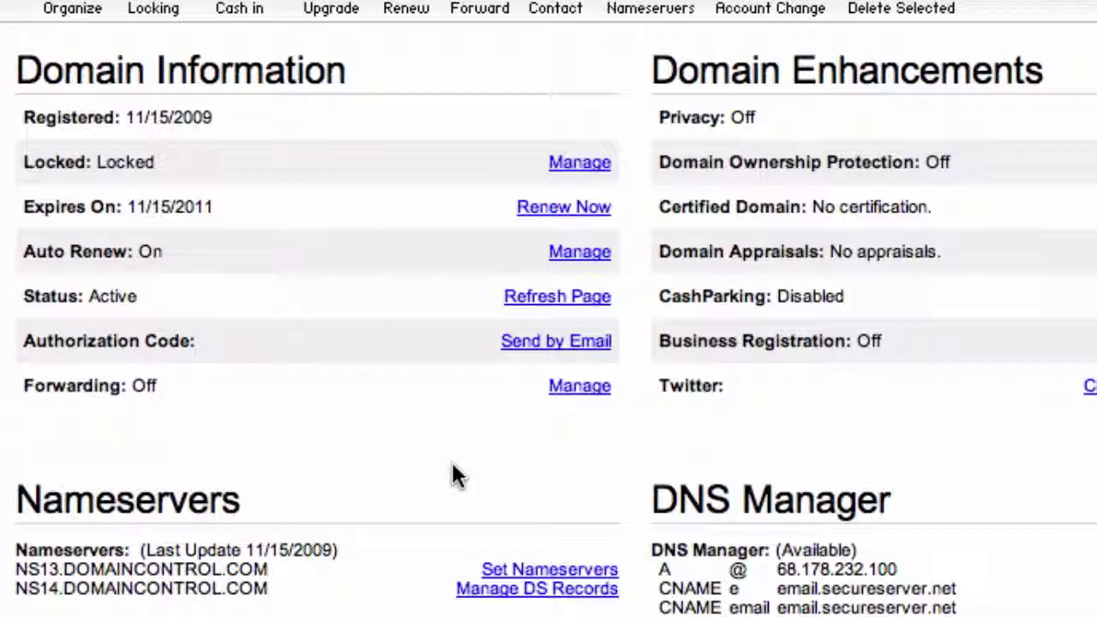
Send the RAGESW.ORG authorization code by email and confirm the submitted request
{"action": "left_click", "coordinate": [569, 346]}
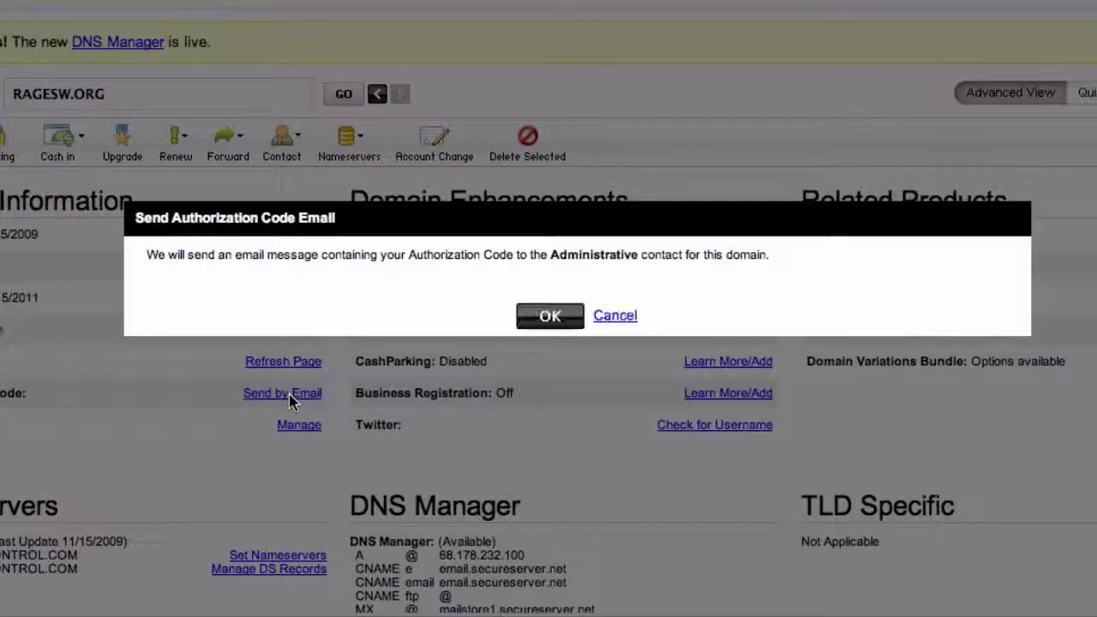
{"action": "left_click", "coordinate": [554, 319]}
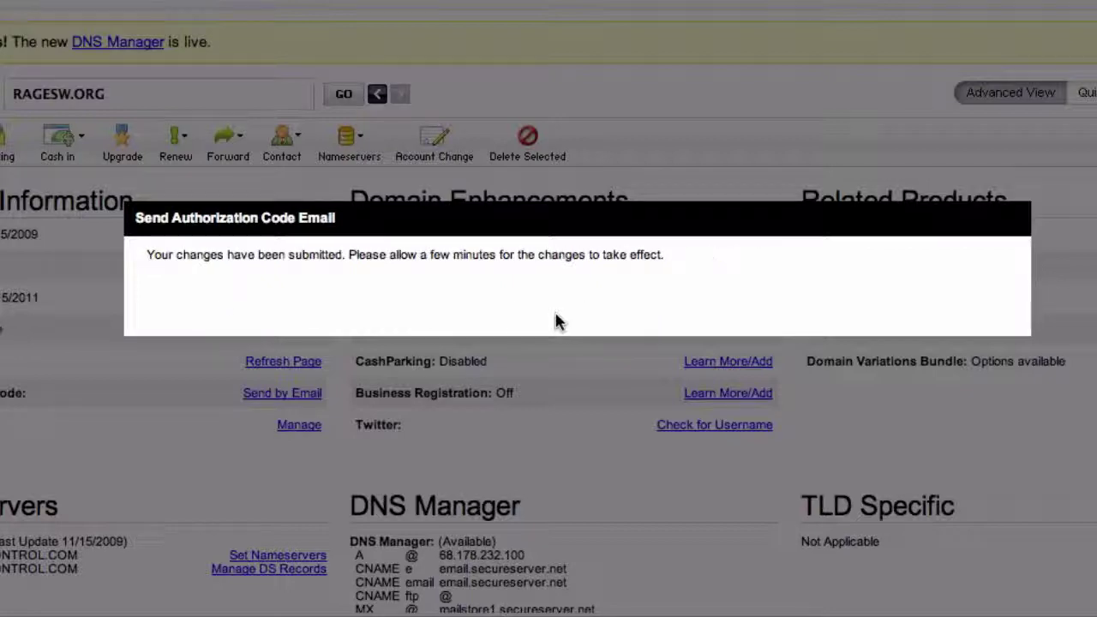
{"action": "left_click", "coordinate": [557, 318]}
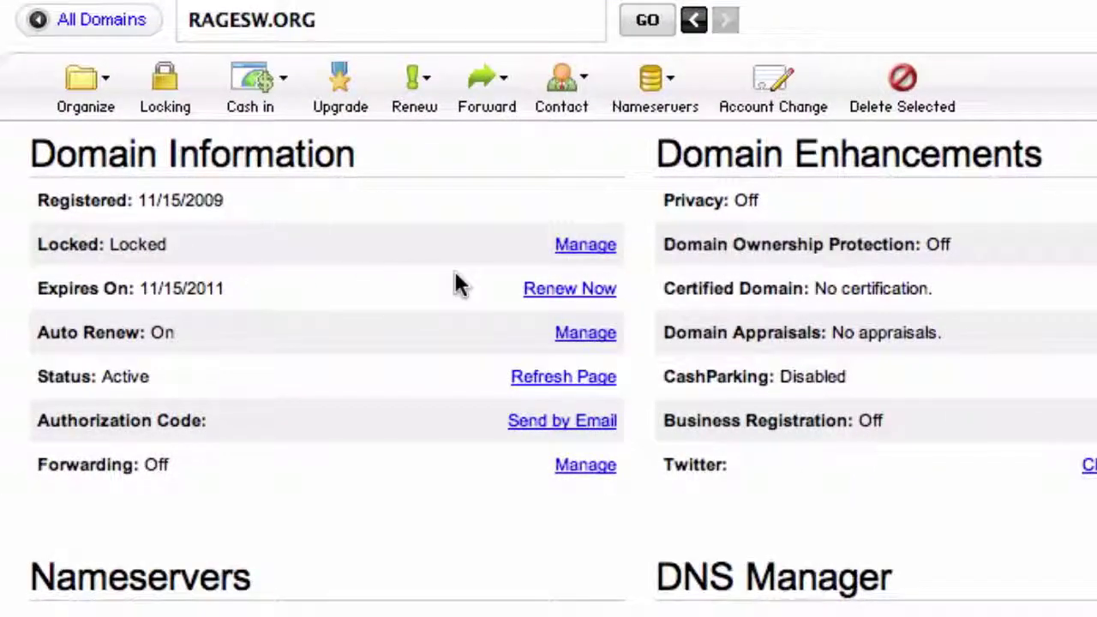
Clear the Lock domains setting for RAGESW.ORG and submit the change
{"action": "left_click", "coordinate": [572, 249]}
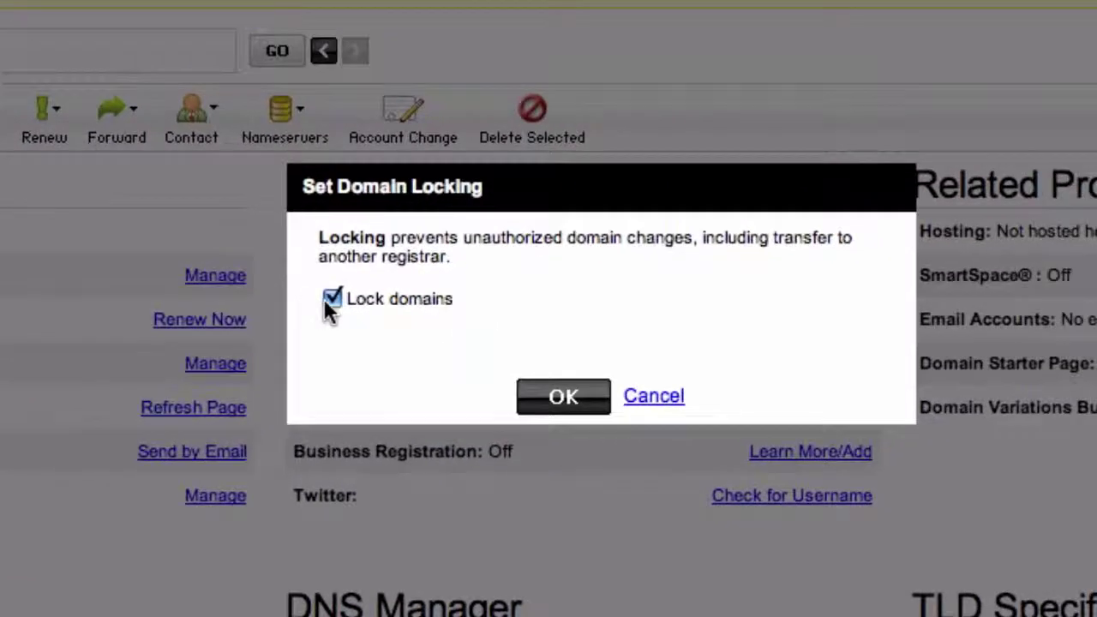
{"action": "left_click", "coordinate": [331, 300]}
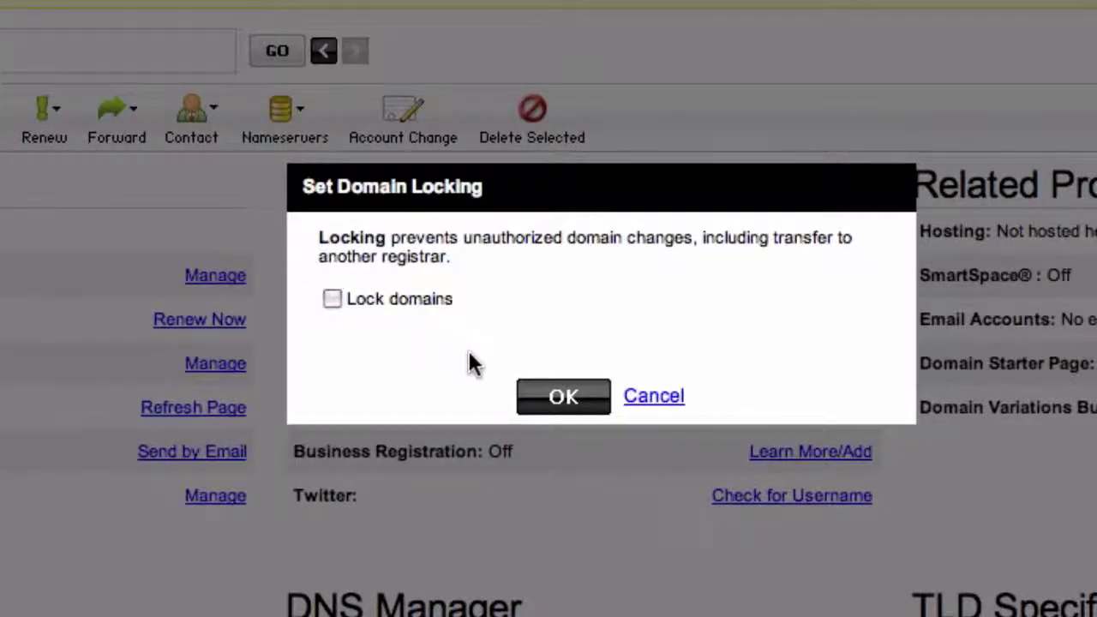
{"action": "left_click", "coordinate": [557, 396]}
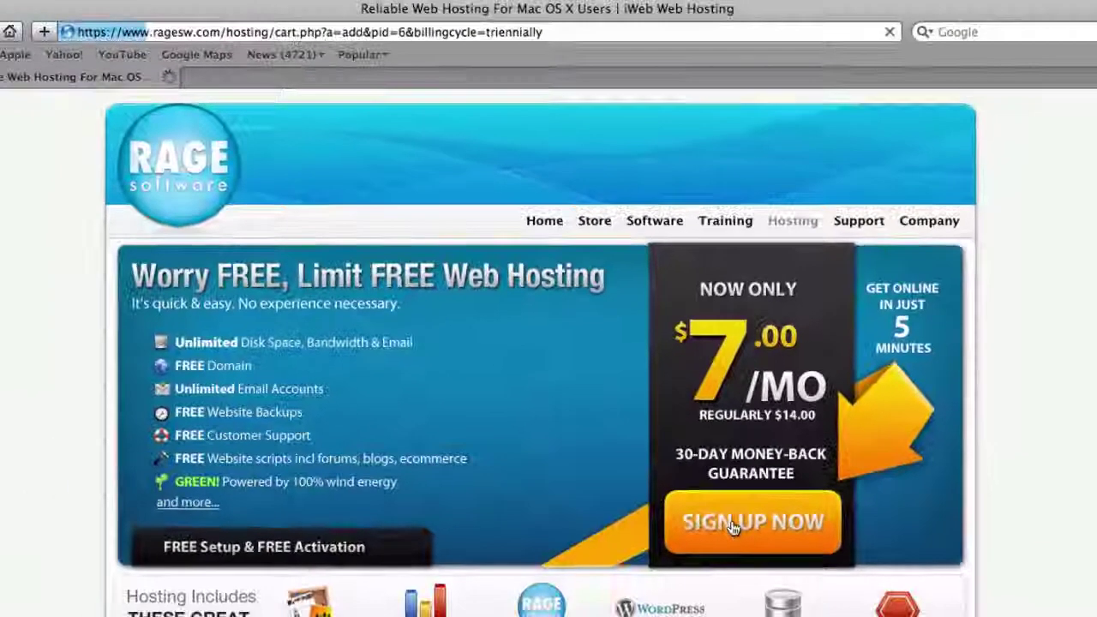
Sign up for RAGE hosting, choosing to transfer the existing domain ragesw with extension .org
{"action": "left_click", "coordinate": [733, 525]}
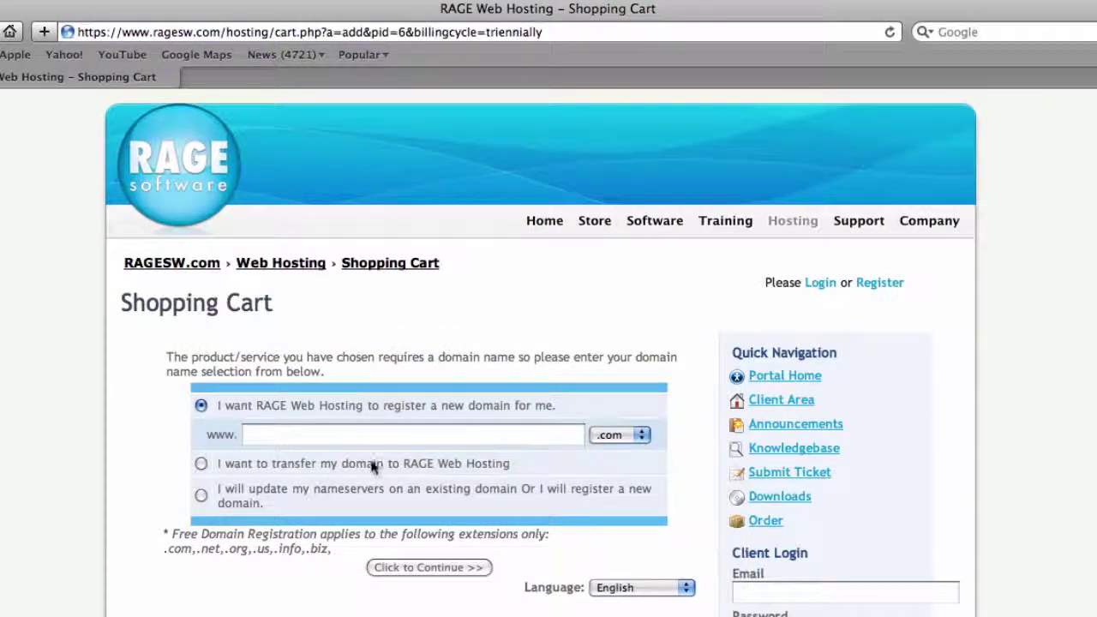
{"action": "left_click", "coordinate": [203, 464]}
{"action": "left_click", "coordinate": [265, 459]}
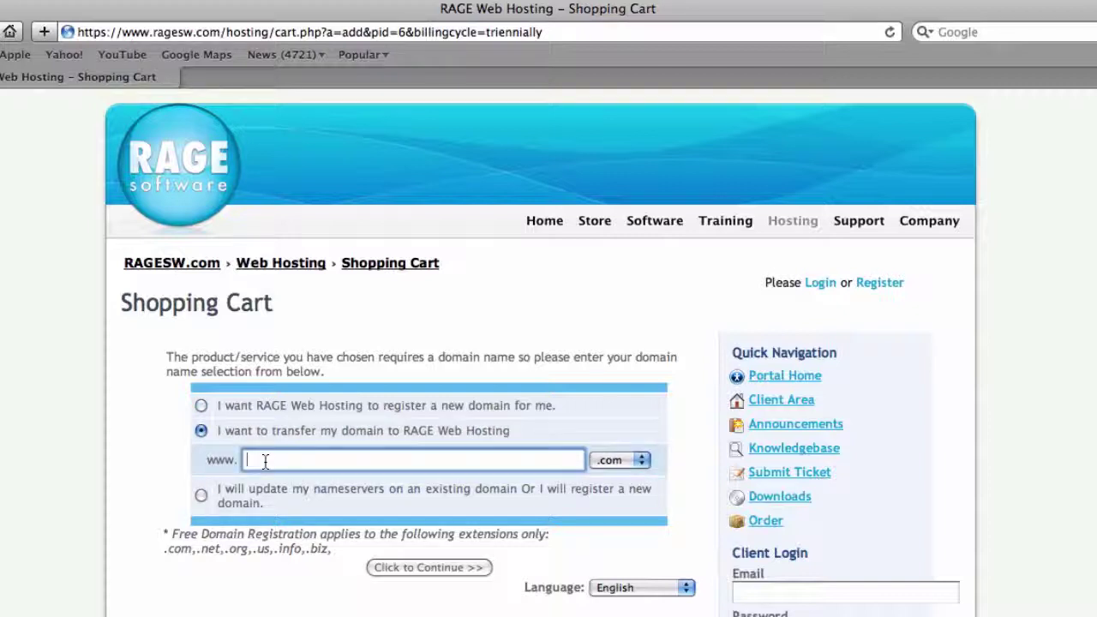
{"action": "type", "text": "ragesw"}
{"action": "left_click", "coordinate": [632, 460]}
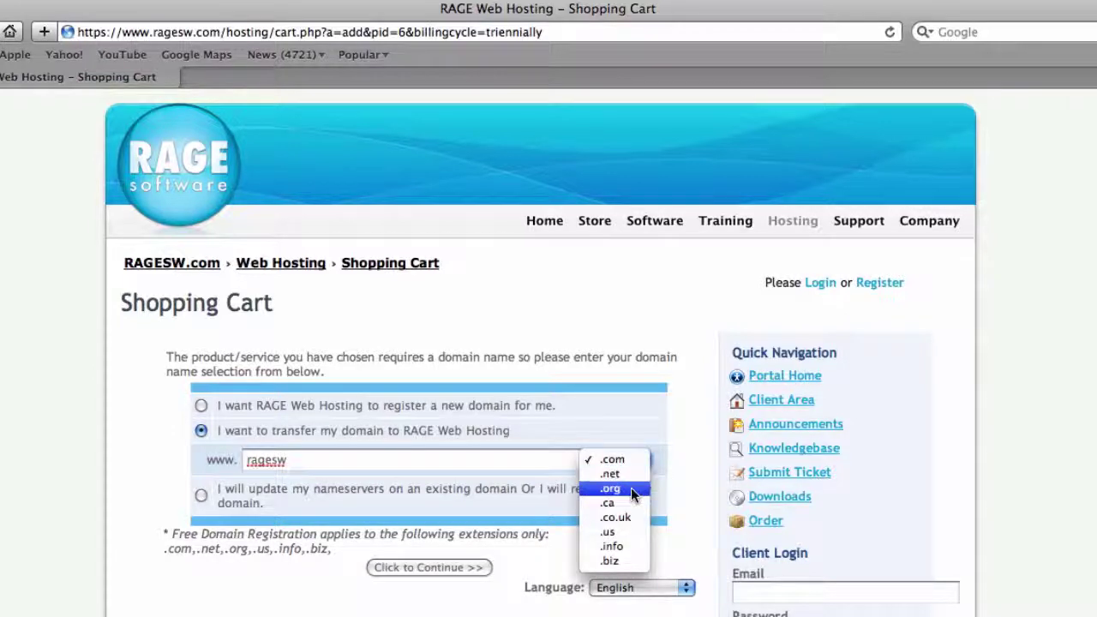
{"action": "left_click", "coordinate": [631, 487]}
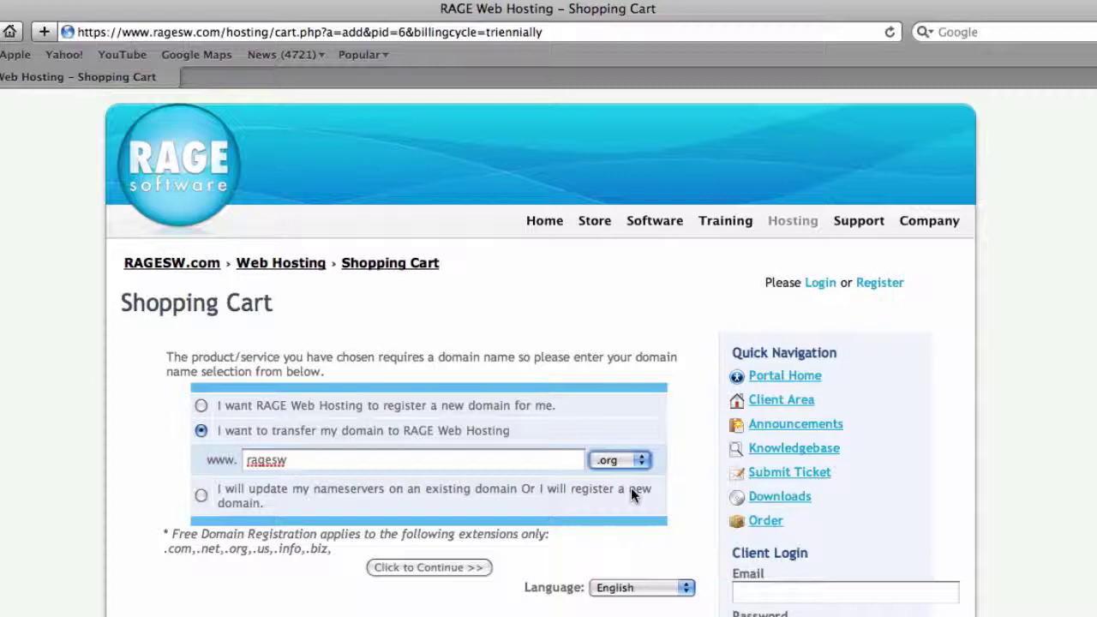
Check ragesw.org for transfer and keep the 36 Month billing cycle for the hosting plan
{"action": "left_click", "coordinate": [451, 566]}
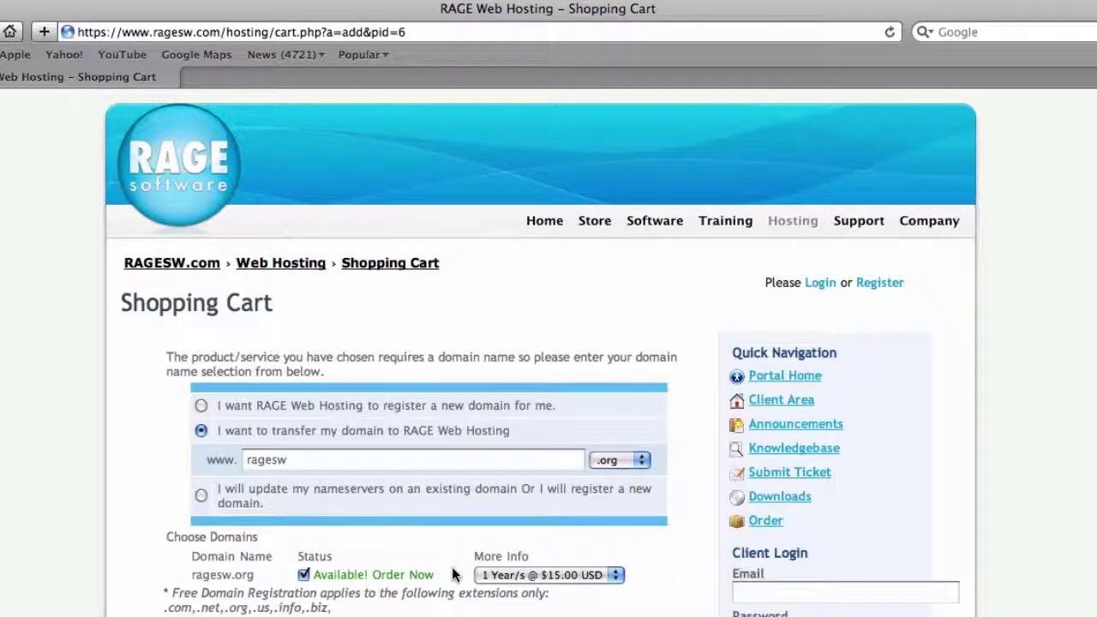
{"action": "scroll", "coordinate": [451, 570], "scroll_direction": "down", "scroll_amount": 1}
{"action": "scroll", "coordinate": [452, 572], "scroll_direction": "down", "scroll_amount": 1}
{"action": "left_click", "coordinate": [454, 580]}
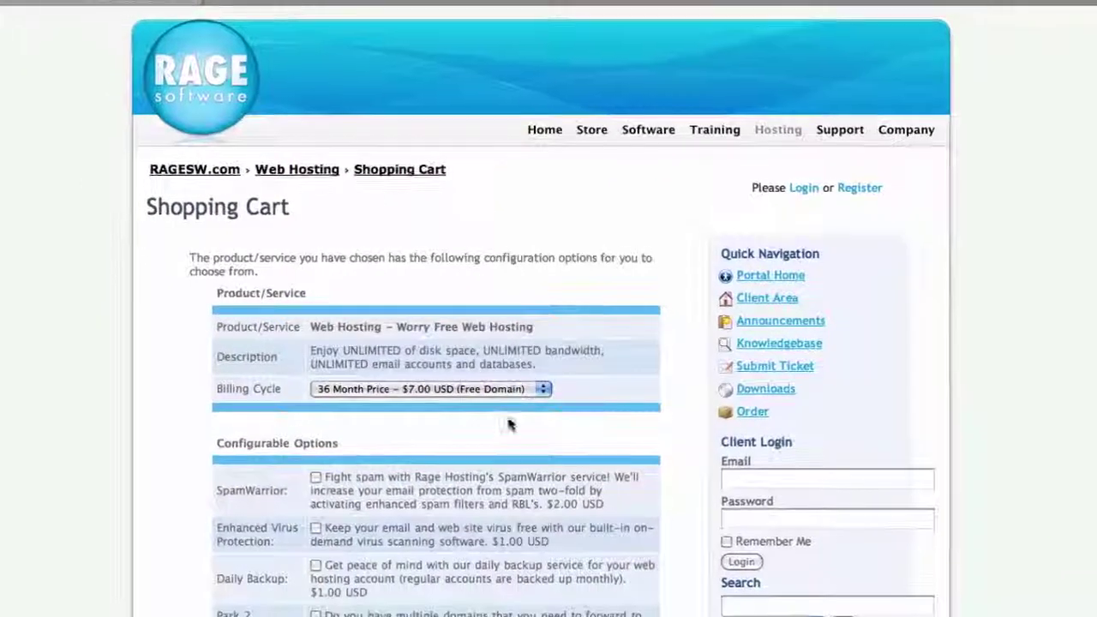
{"action": "left_click", "coordinate": [542, 390]}
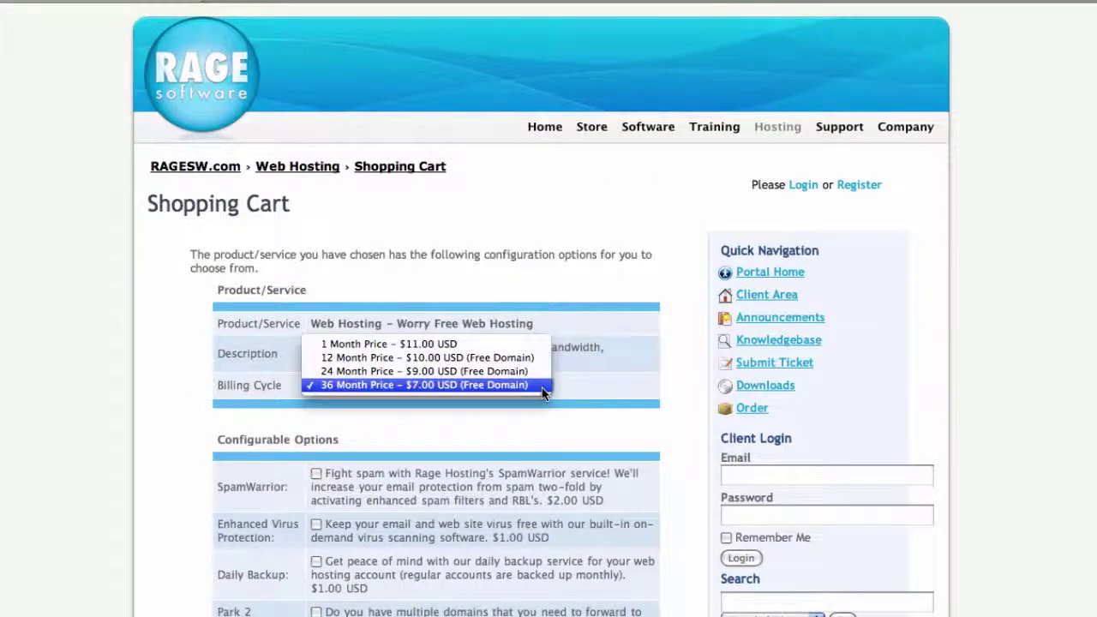
{"action": "left_click", "coordinate": [542, 387]}
{"action": "scroll", "coordinate": [458, 517], "scroll_direction": "down", "scroll_amount": 4}
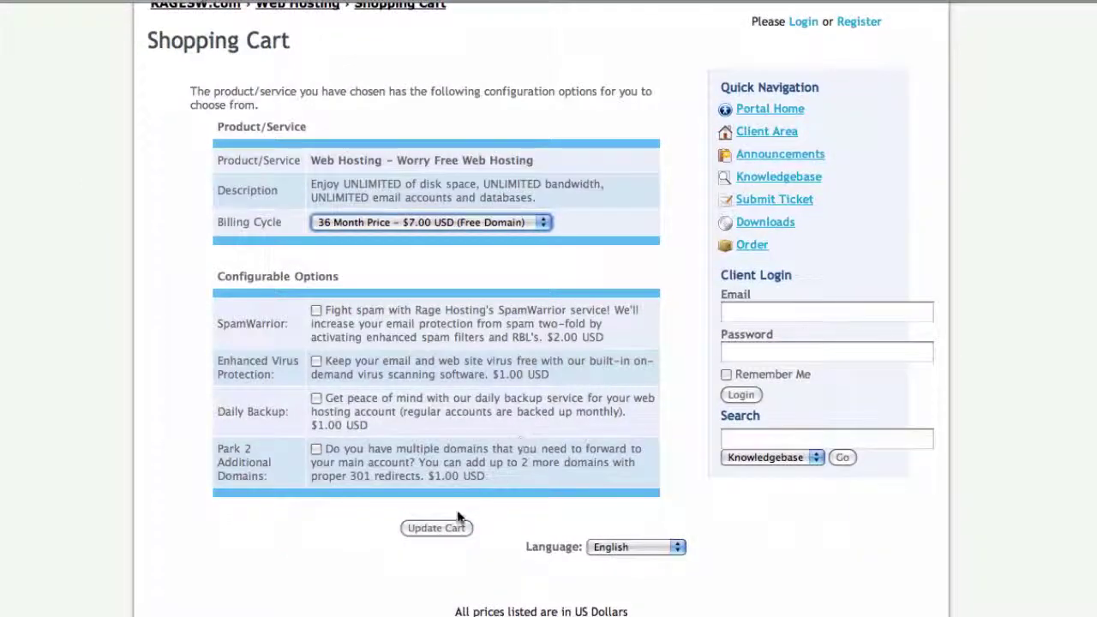
{"action": "left_click", "coordinate": [445, 521]}
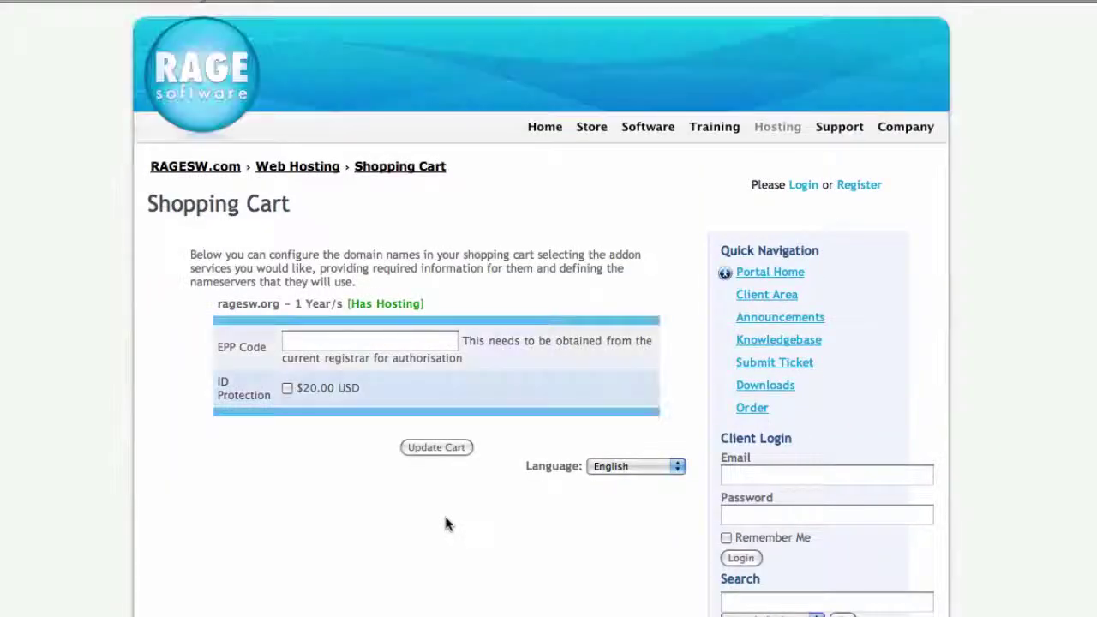
Paste the domain's authorization code into the EPP Code field
{"action": "left_click", "coordinate": [414, 345]}
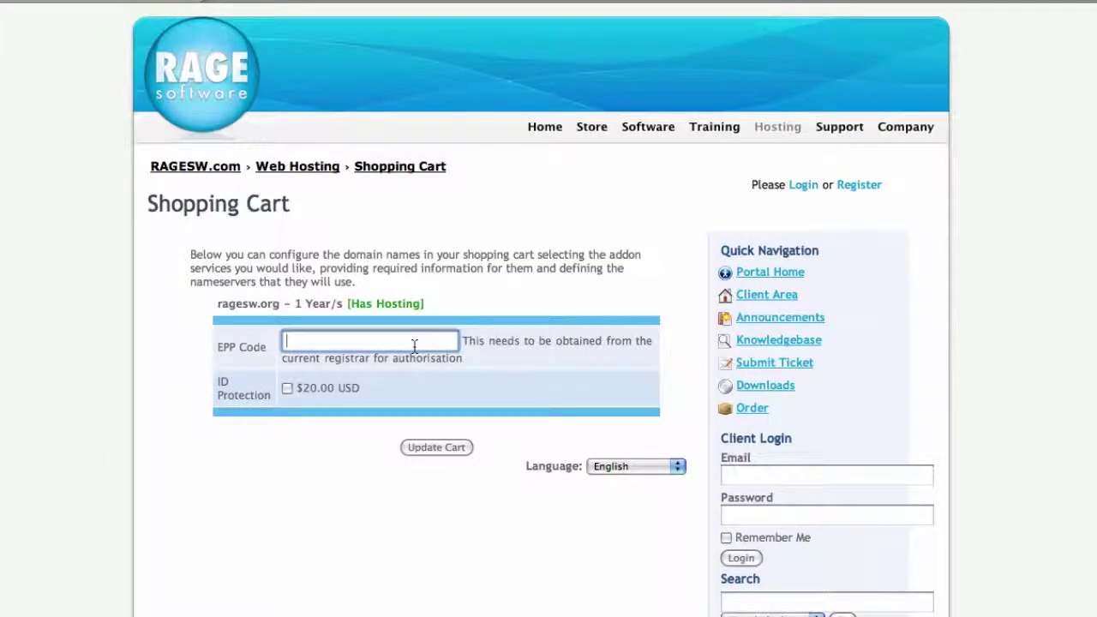
{"action": "right_click", "coordinate": [414, 344]}
{"action": "left_click", "coordinate": [448, 385]}
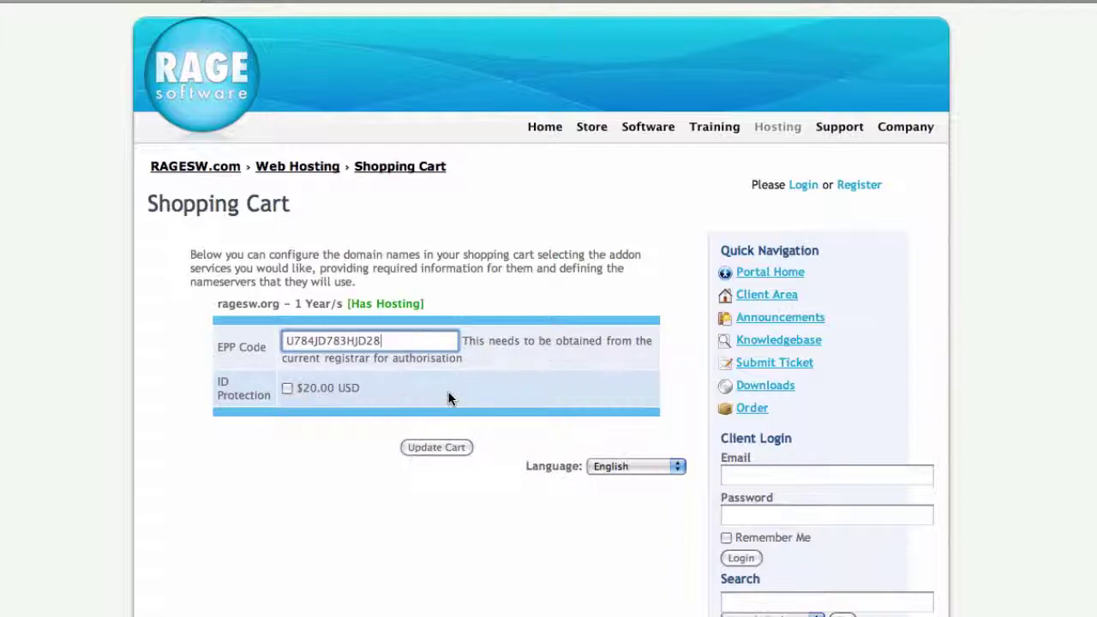
Add the ragesw.org transfer with its EPP code to the cart
{"action": "left_click", "coordinate": [447, 448]}
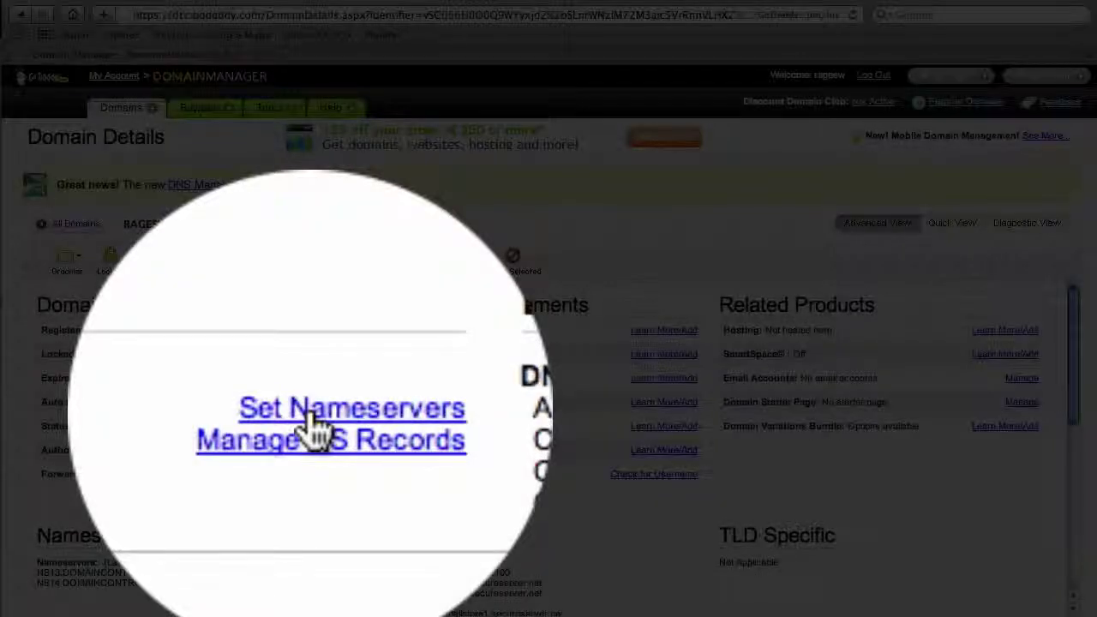
Replace the RAGESW.ORG nameservers with ns7.ragesw.com and ns8.ragesw.com
{"action": "left_click", "coordinate": [310, 574]}
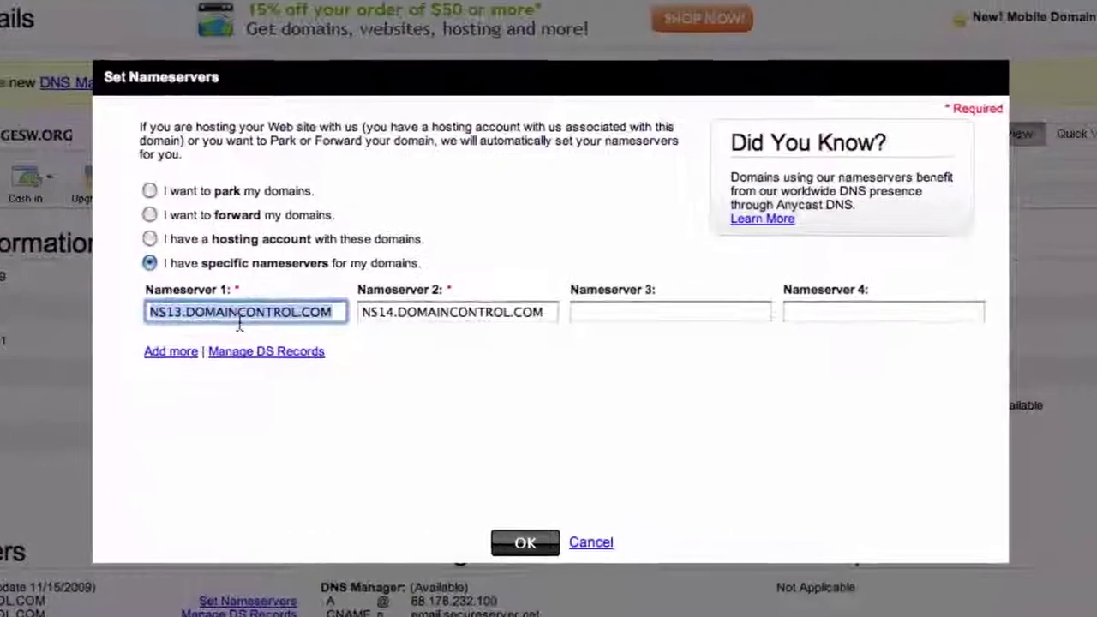
{"action": "key", "text": "BackSpace"}
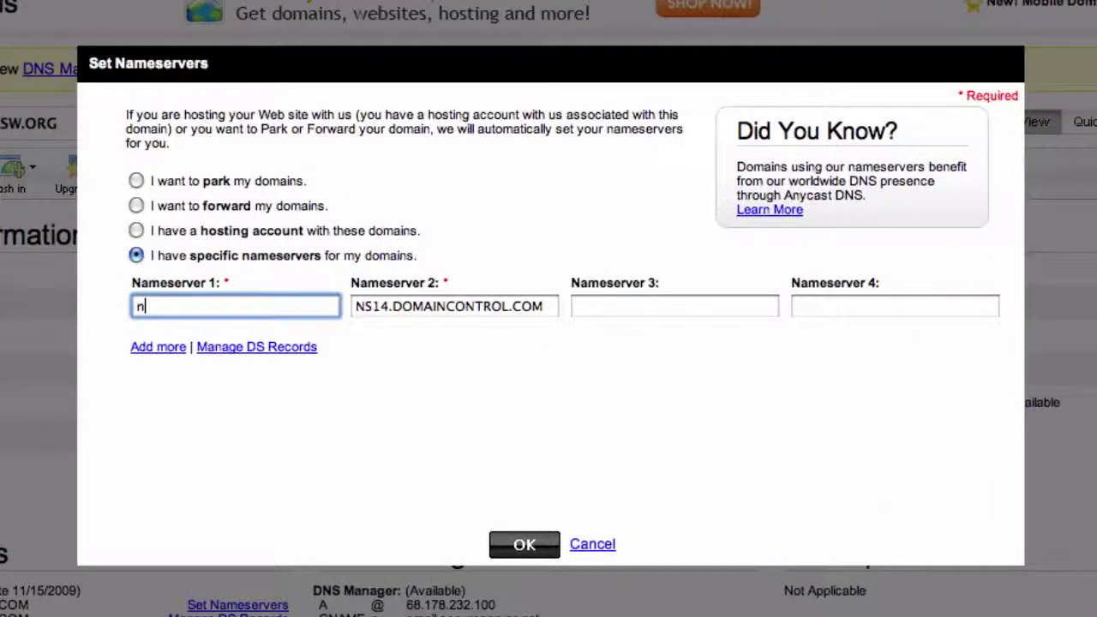
{"action": "type", "text": "ns7.ragesw.com"}
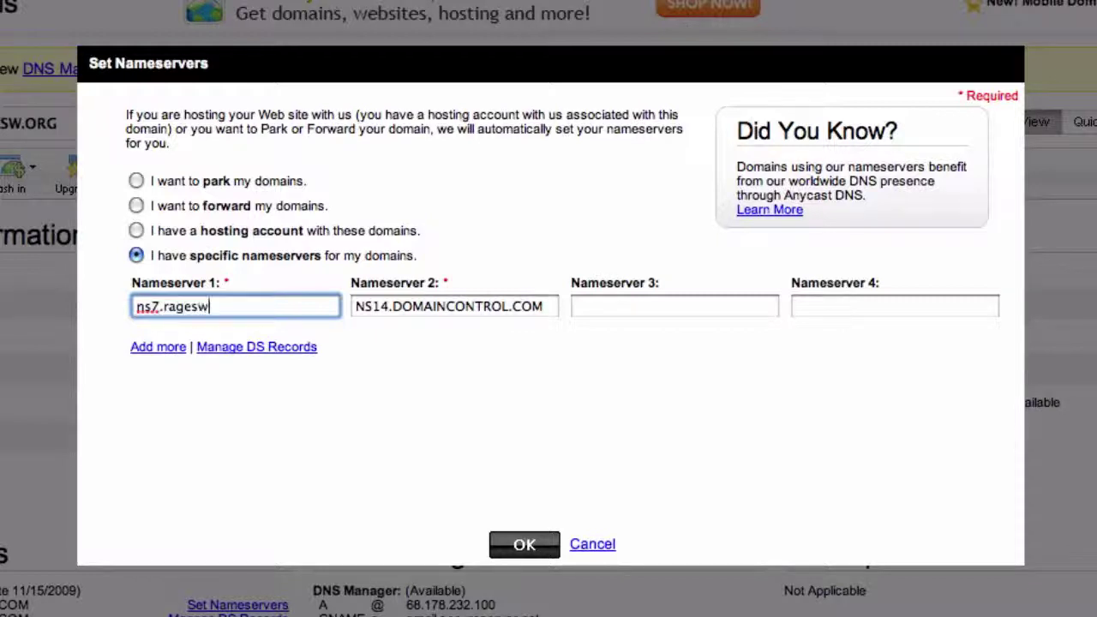
{"action": "triple_click", "coordinate": [454, 307]}
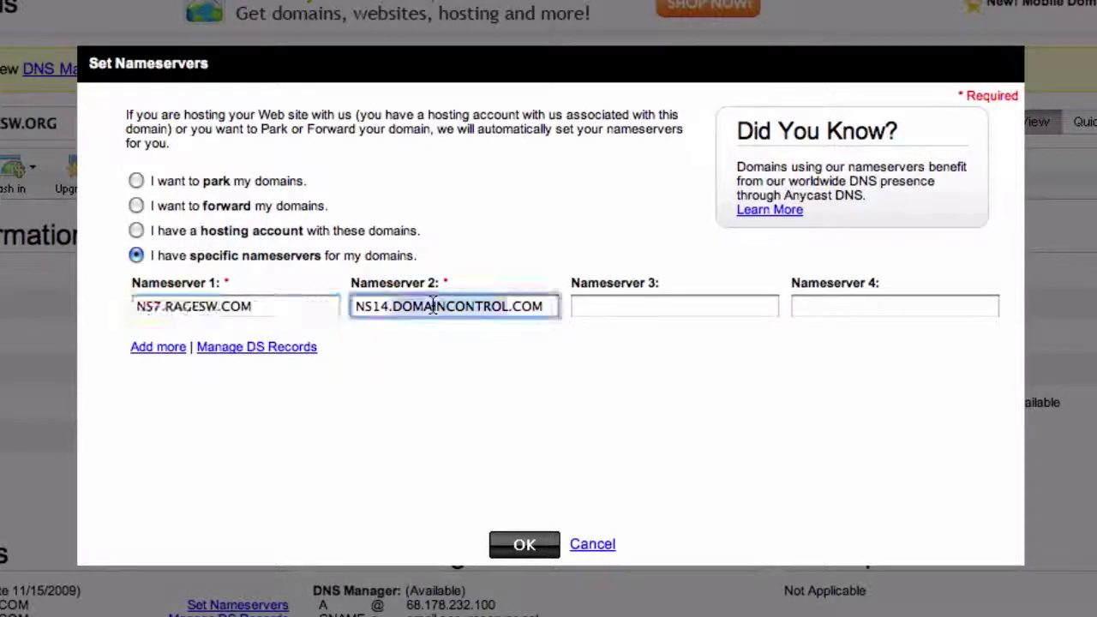
{"action": "key", "text": "BackSpace"}
{"action": "type", "text": "ns8"}
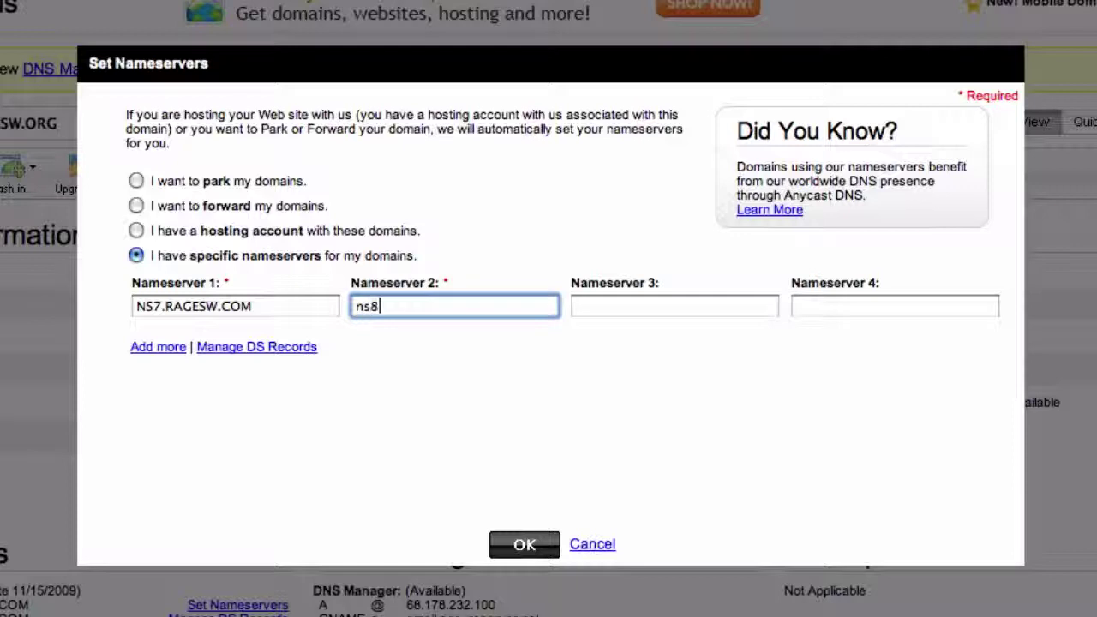
{"action": "type", "text": ".ragesw.com"}
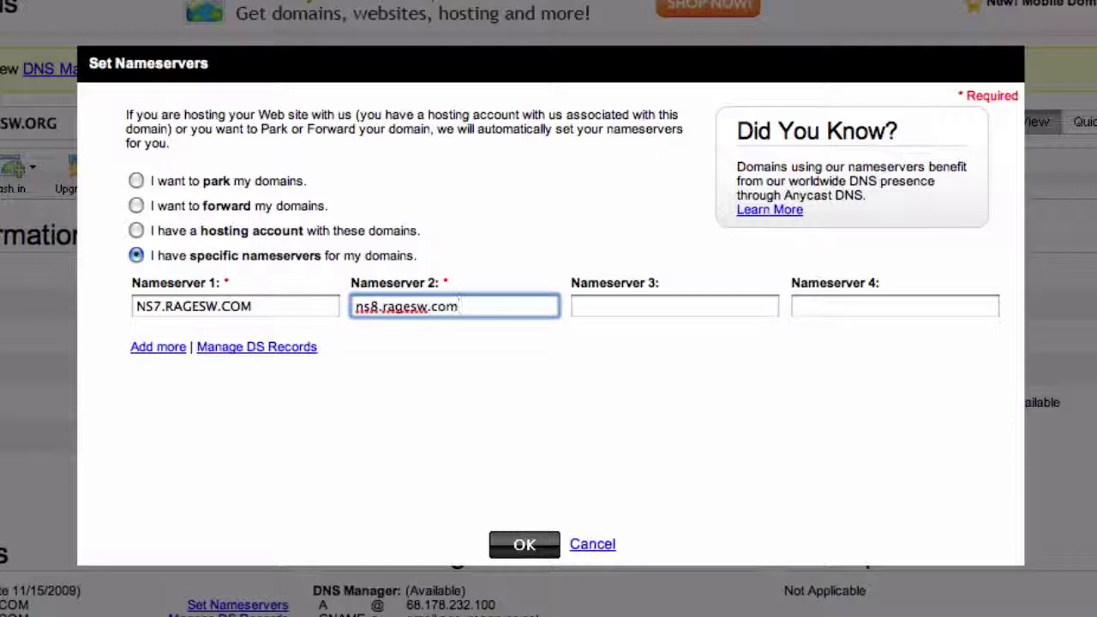
{"action": "left_click", "coordinate": [467, 353]}
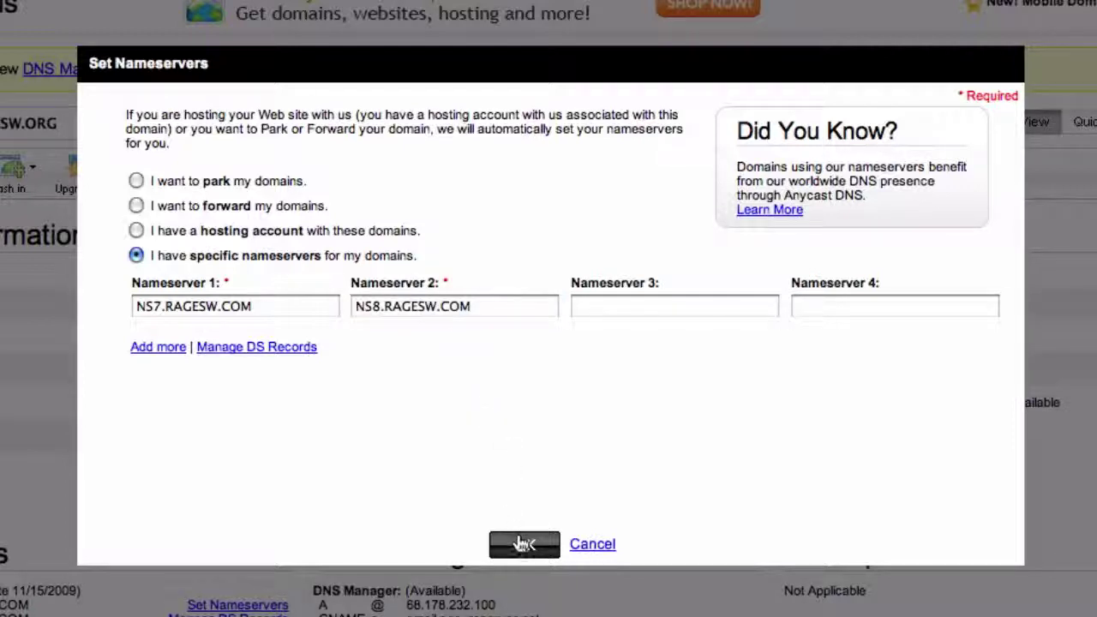